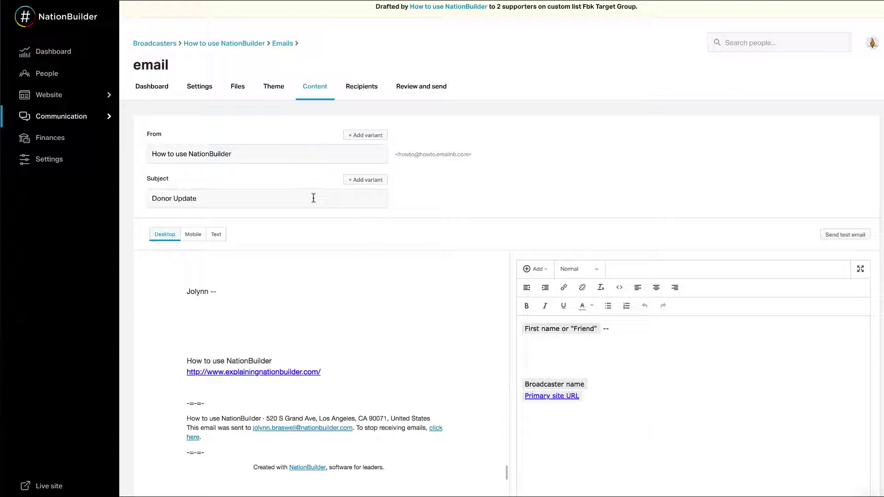
Keep 'How to use NationBuilder' as From A and enter a person's name as From B.
left_click(311, 152)
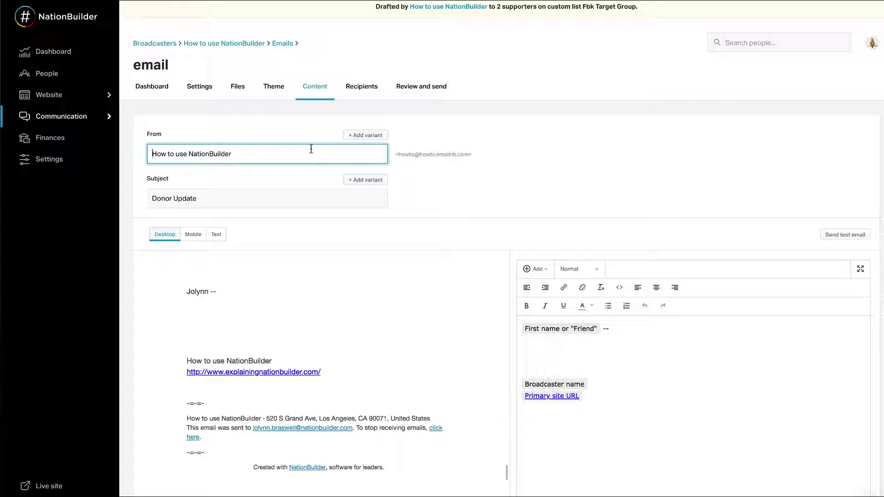
left_click(304, 199)
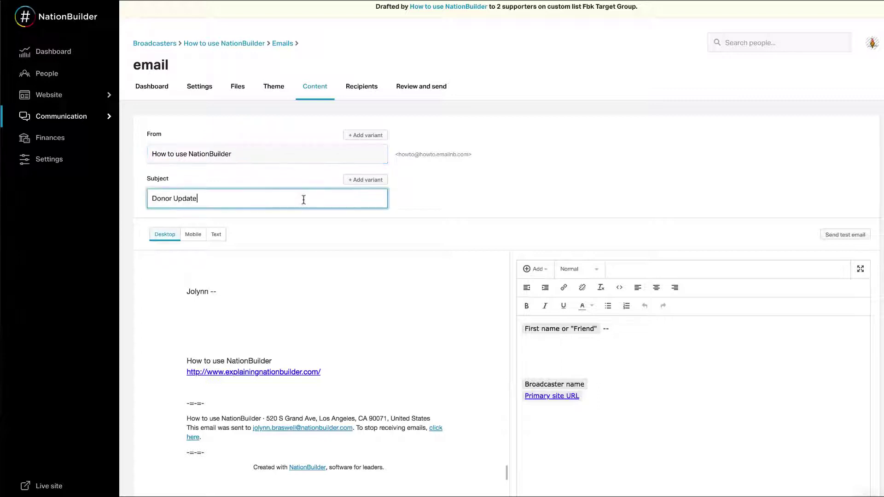
left_click(317, 150)
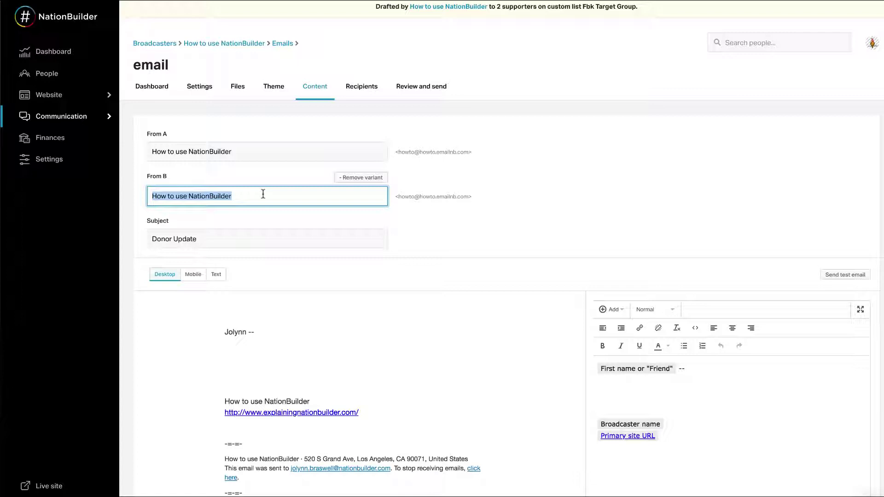
type("Jane Doe")
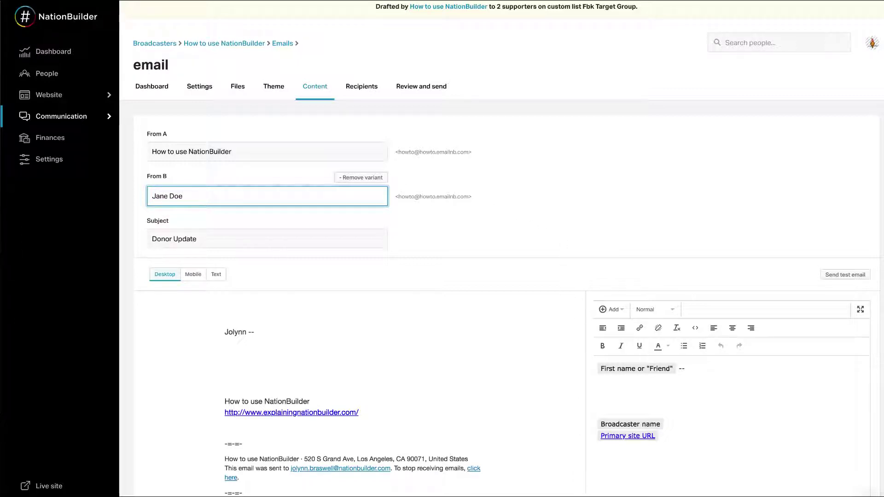
left_click_drag(586, 368, 519, 368)
left_click(546, 253)
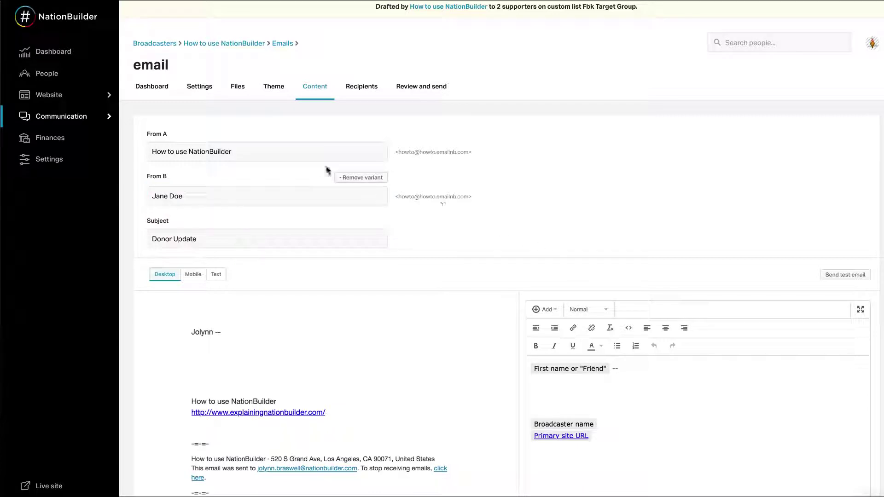
Paste the message about nearly reaching the $100,000 goal, ending 'Thank you,', and save the body.
scroll(534, 239, "down", 2)
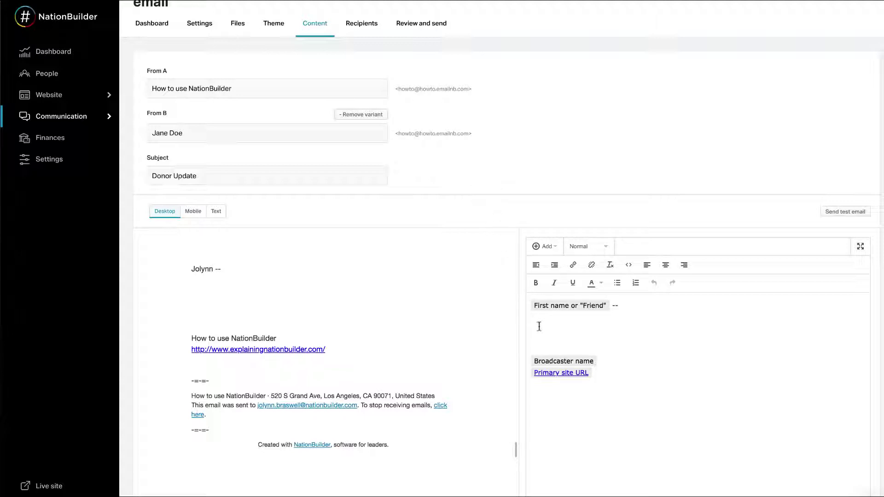
type("We've almost made it to our goal of $100,000!  Thank you,")
scroll(602, 409, "down", 6)
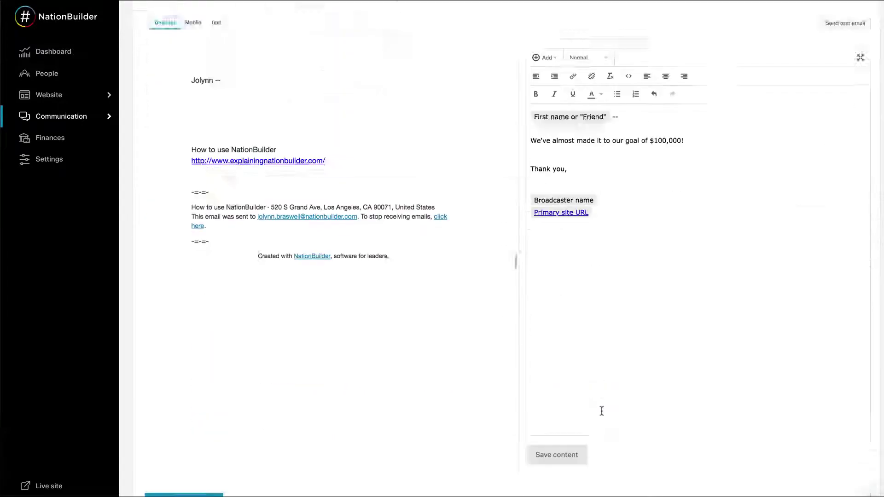
left_click(563, 436)
scroll(420, 262, "up", 3)
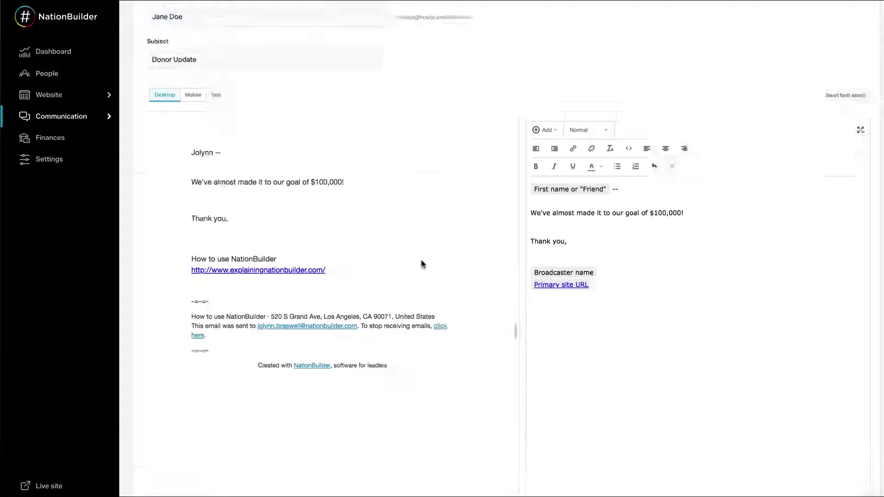
scroll(467, 278, "up", 2)
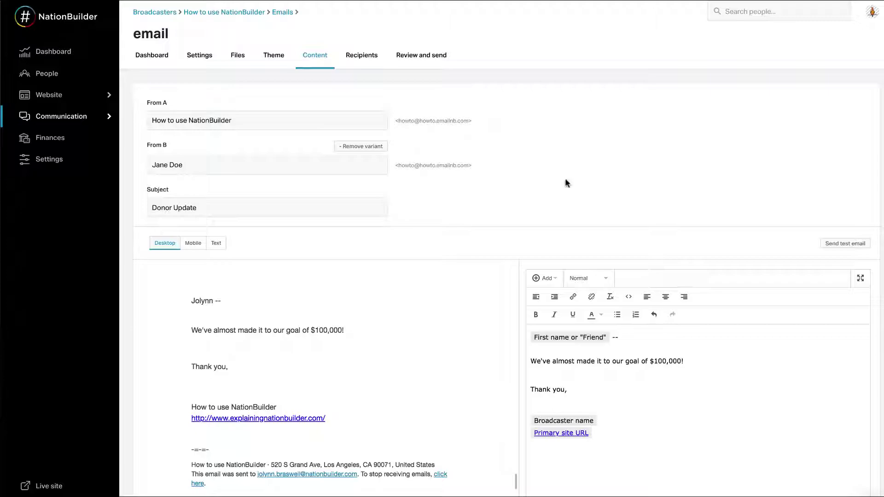
Send a test email of Variant B to the test recipient address.
left_click(833, 246)
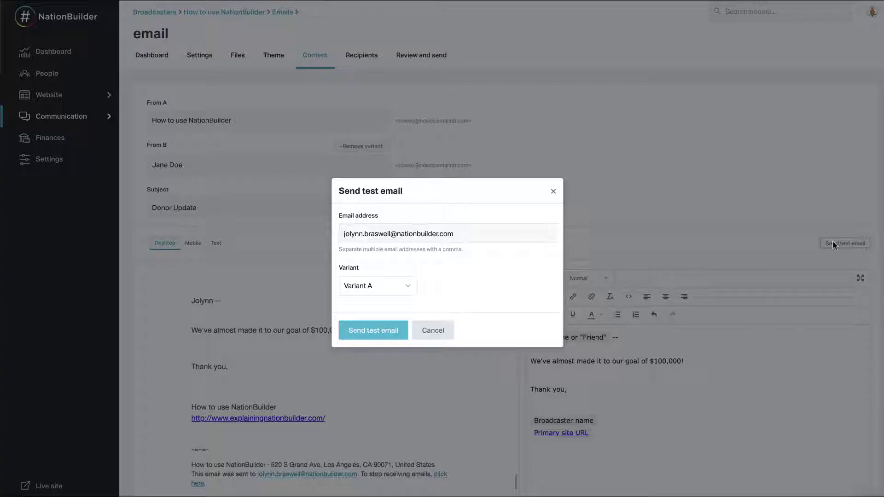
left_click(480, 234)
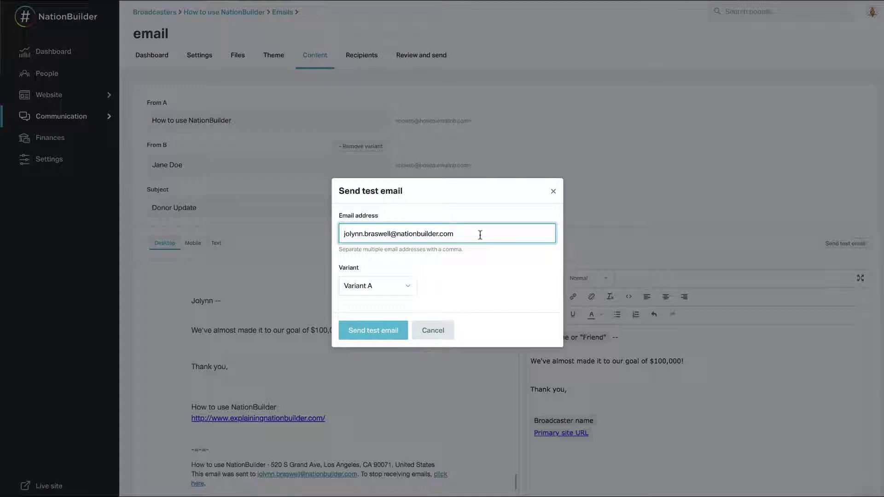
left_click(398, 286)
left_click(384, 323)
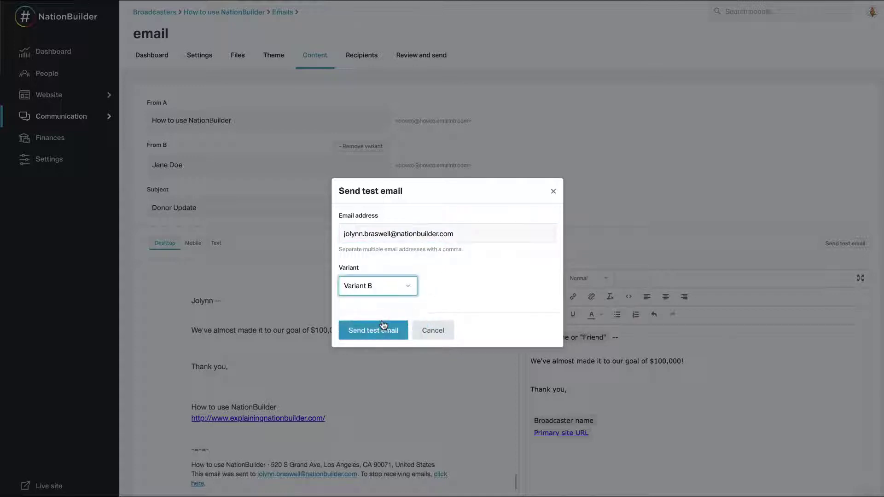
left_click(457, 275)
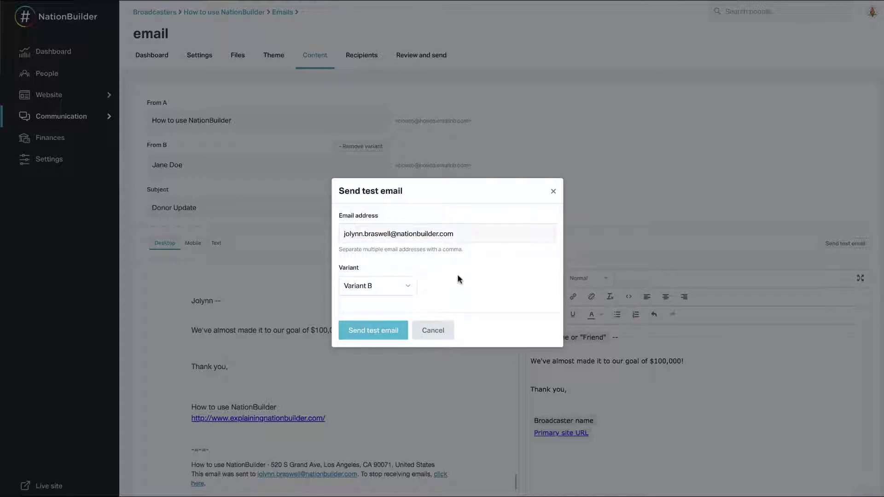
left_click(370, 338)
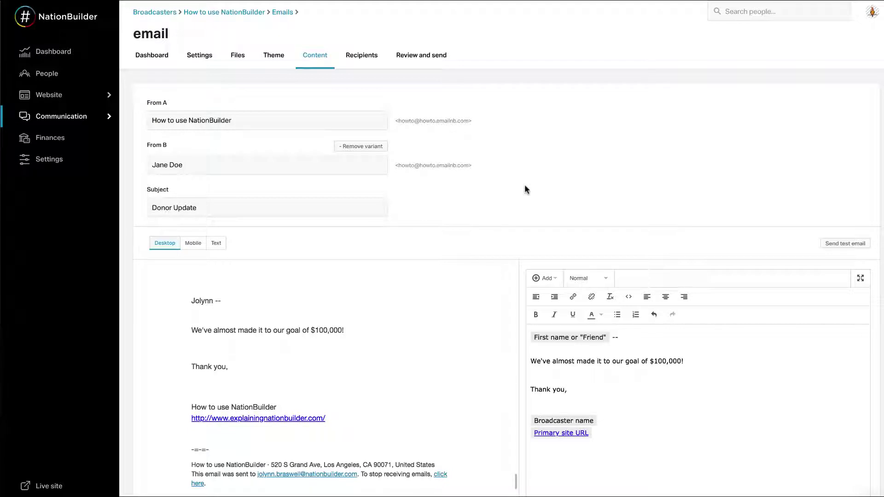
Replace the first name in the From B sender with a different first name.
left_click(315, 126)
left_click(189, 168)
double_click(165, 163)
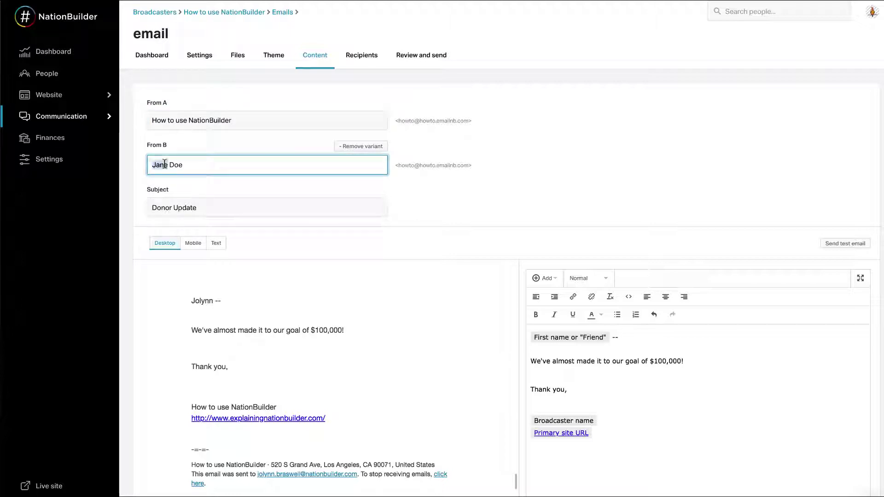
type("Jolynn")
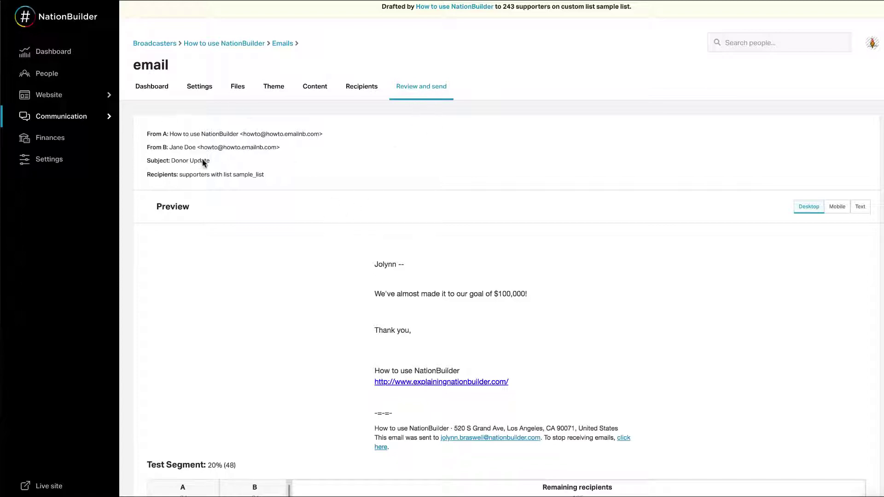
Widen the test segment to 45% (110), leaving 133 remaining recipients and 22.7% per variant.
scroll(255, 189, "down", 3)
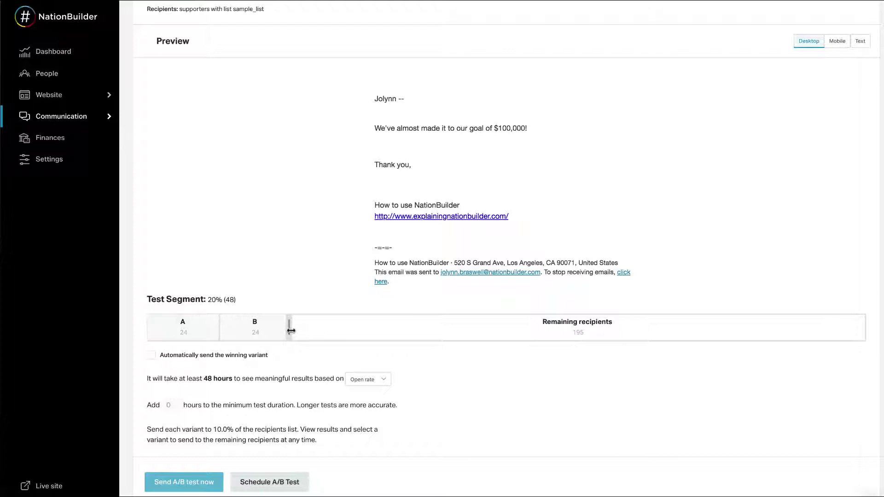
left_click_drag(289, 330, 471, 328)
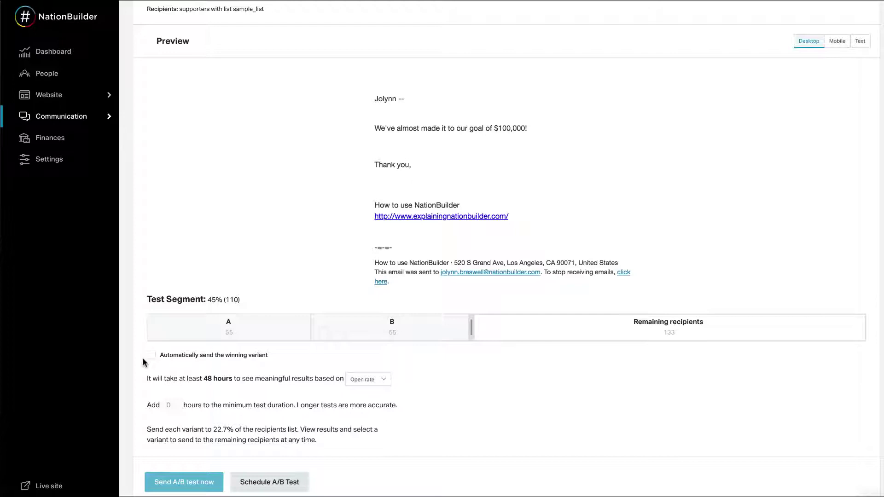
left_click(353, 381)
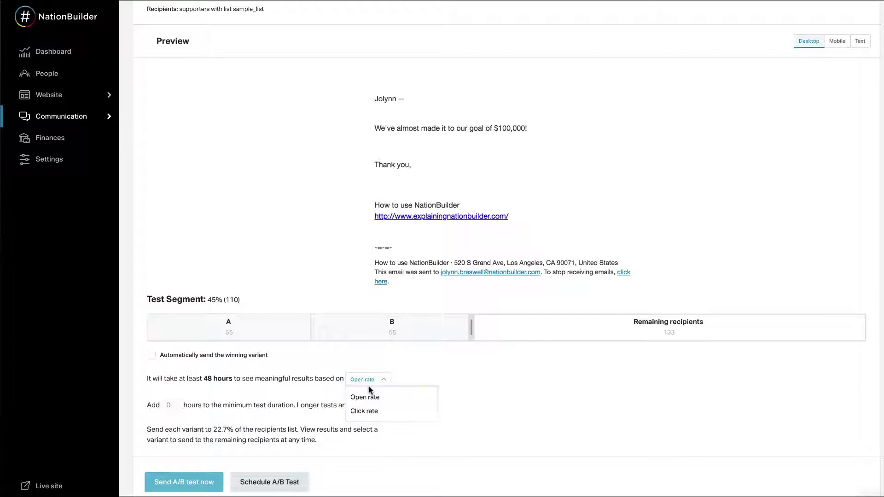
left_click(371, 397)
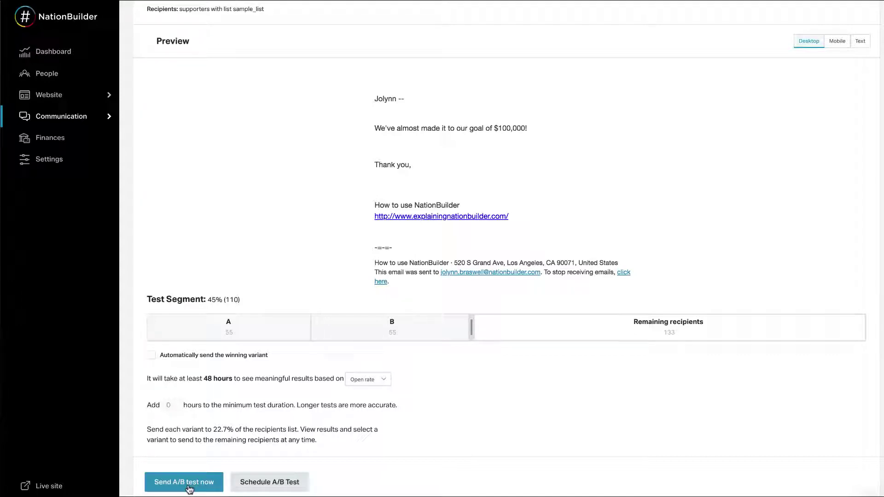
Launch the A/B test now with a 33% (124) test segment, 62 recipients per variant.
left_click(279, 487)
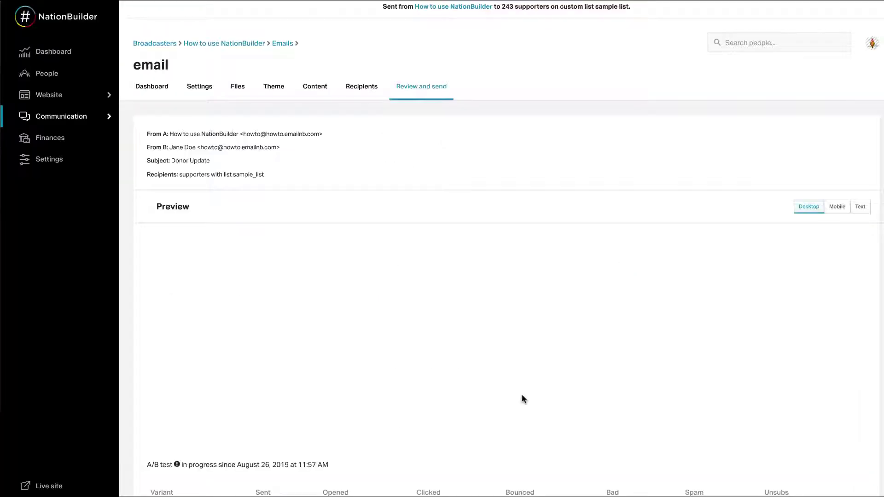
scroll(521, 394, "down", 4)
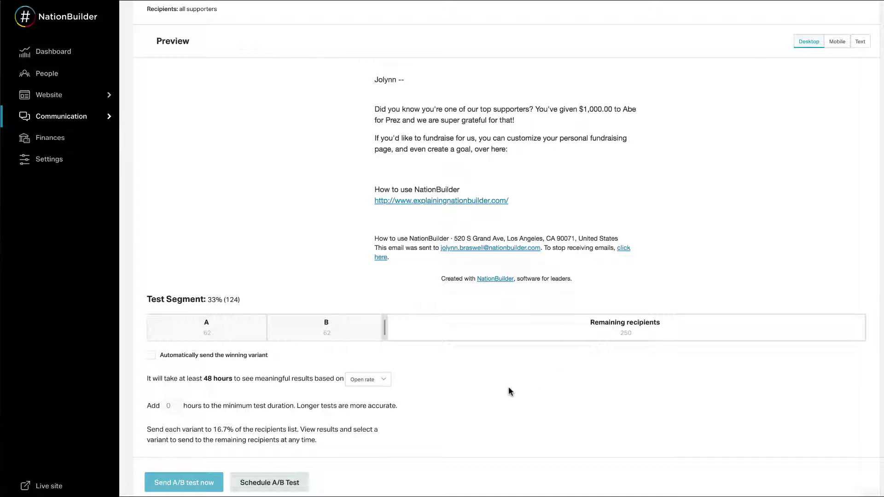
Schedule the A/B test for August 31, 2019 at 9:00 AM.
left_click(286, 482)
left_click(415, 266)
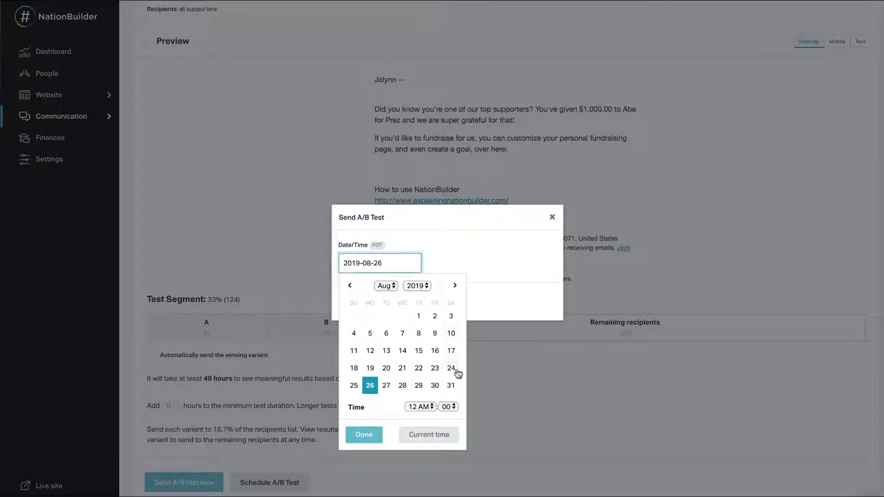
left_click(451, 387)
left_click(420, 406)
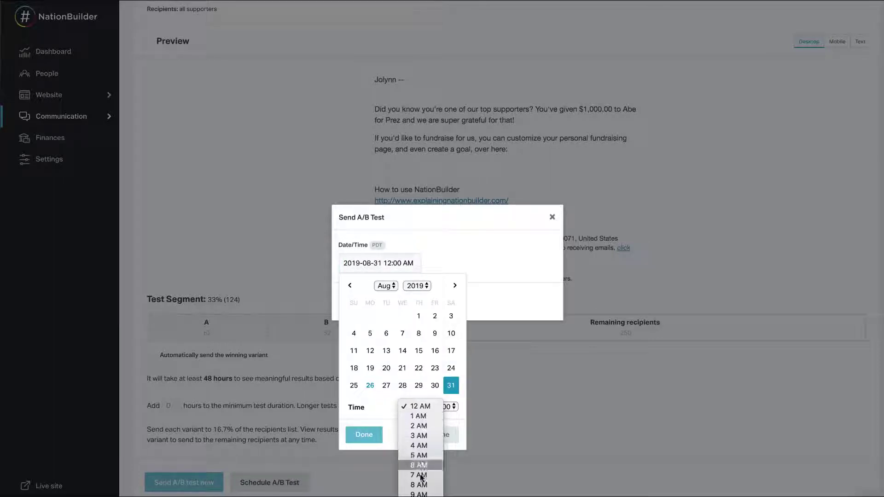
left_click(410, 461)
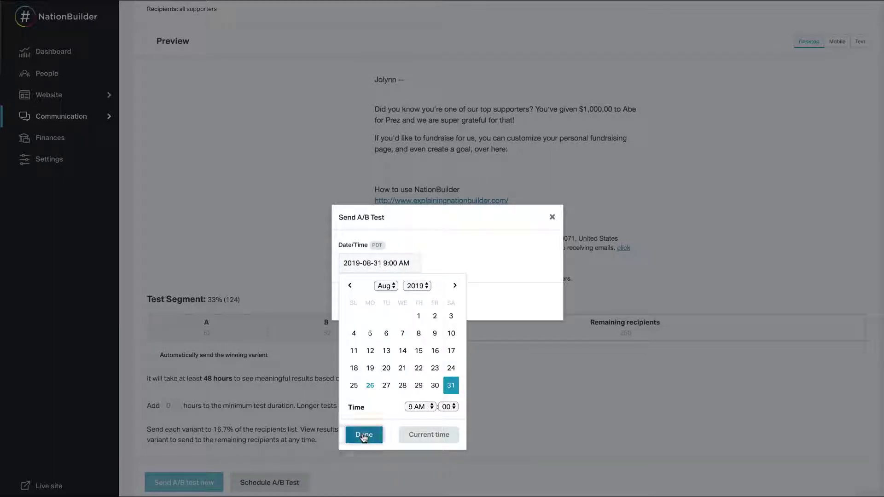
left_click(362, 434)
left_click(377, 304)
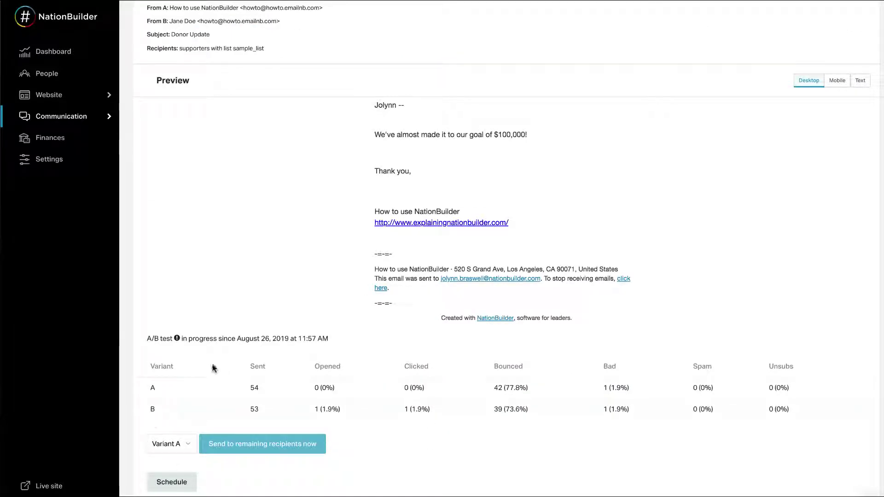
Pick Variant B as the winner and send it to the remaining recipients now.
left_click(180, 443)
left_click(181, 477)
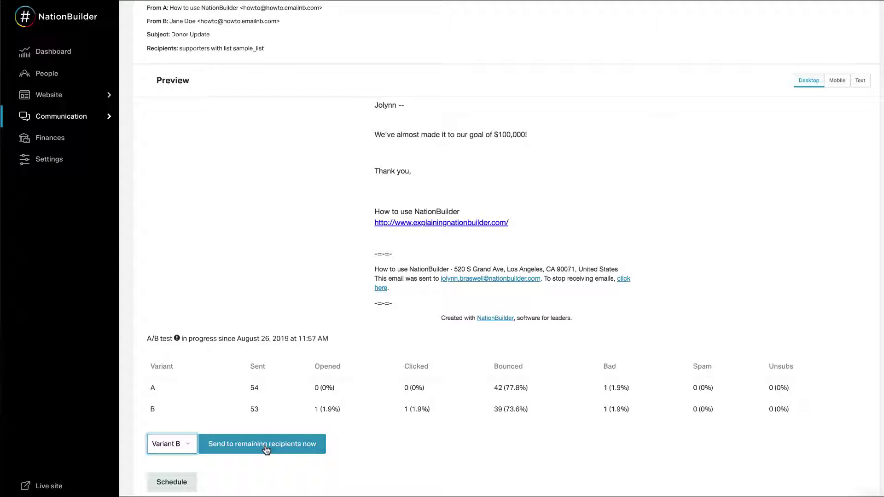
left_click(266, 449)
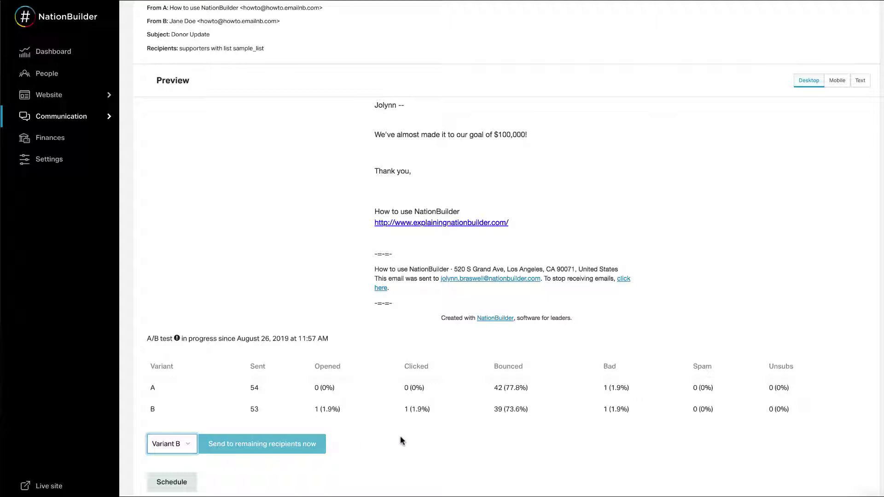